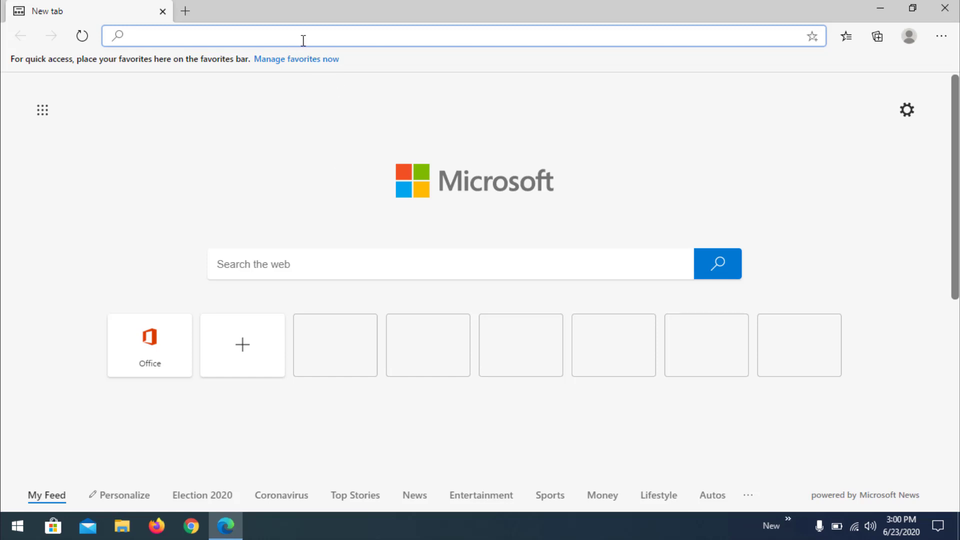
Step: Go to Google in Edge and search for droidcam
text(google)
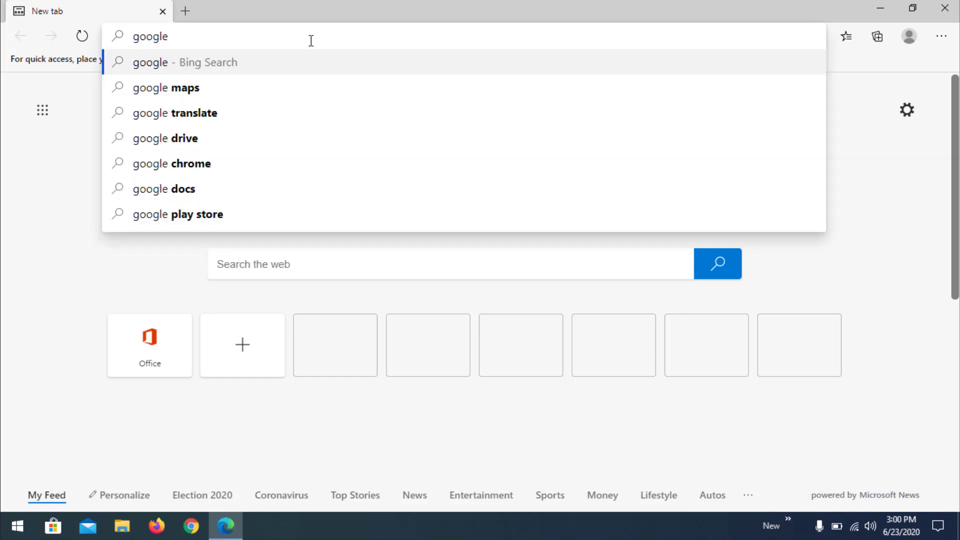
key(ctrl+Return)
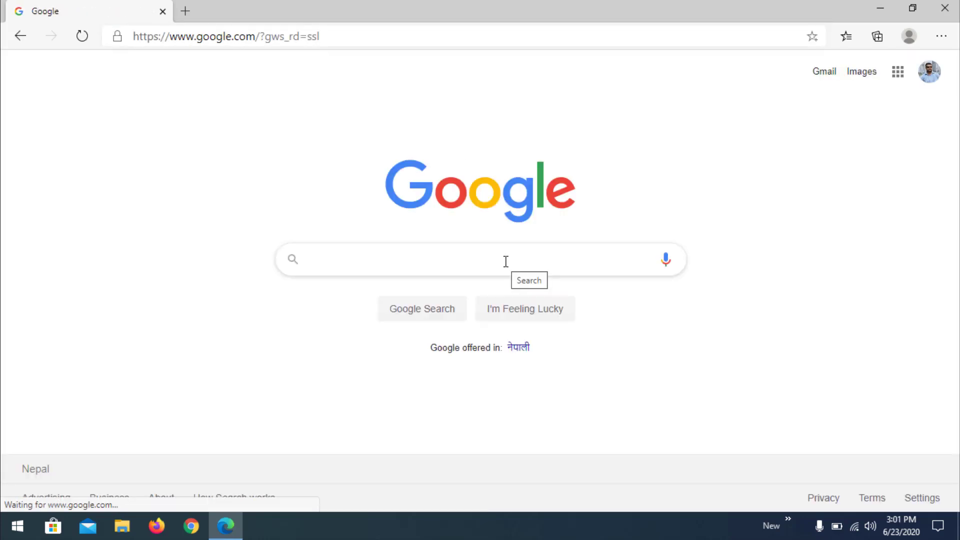
text(drio)
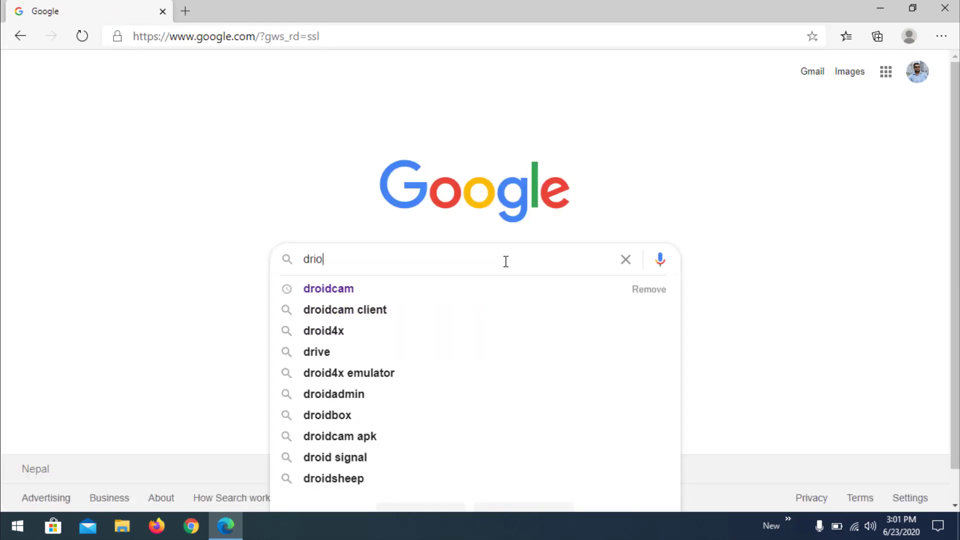
text(dcam)
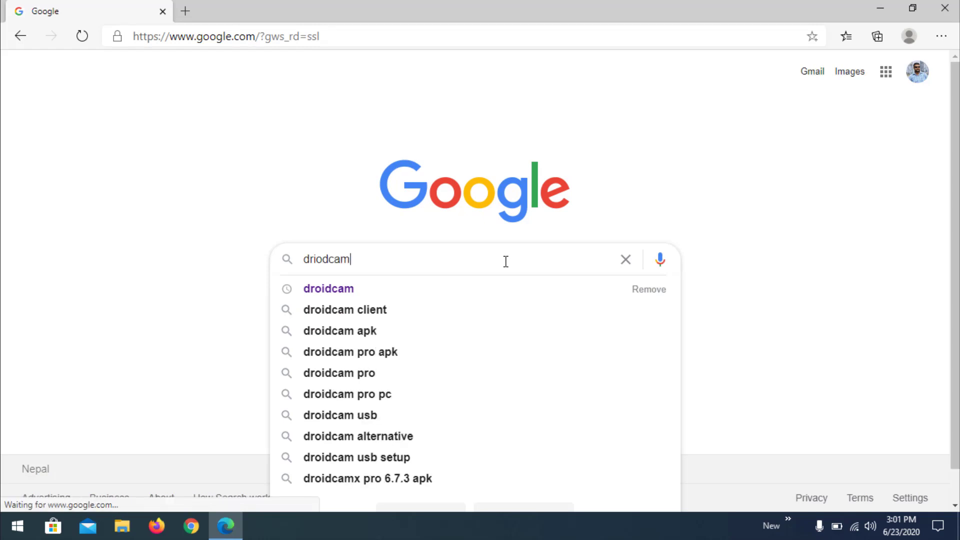
key(Return)
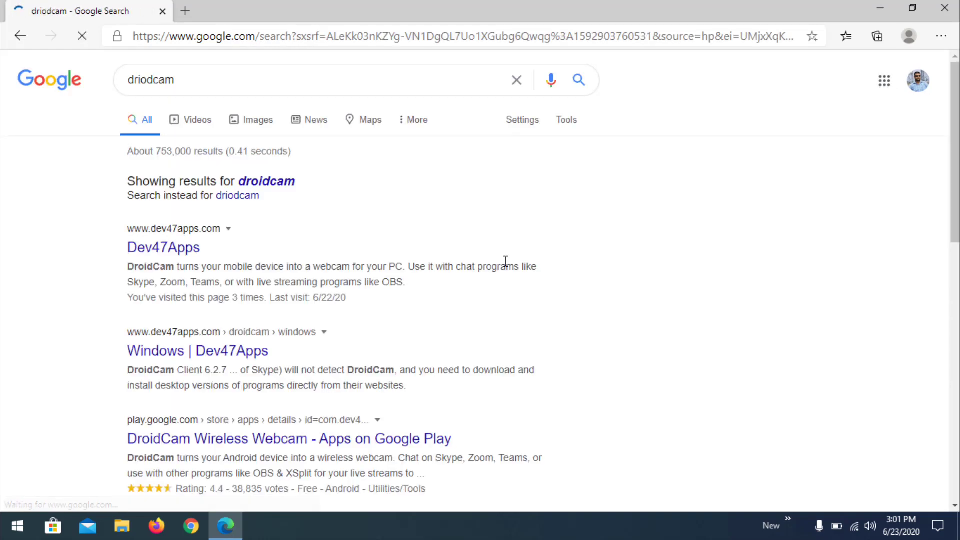
Step: From the Dev47Apps site, download the DroidCam Client 6.2.7 Android & iOS installer
click(177, 251)
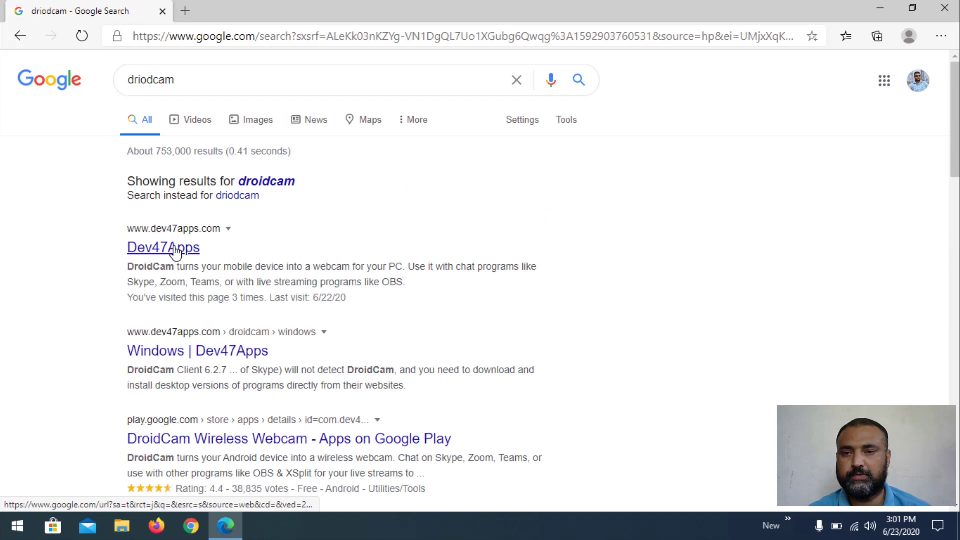
scroll(195, 271, down, 3)
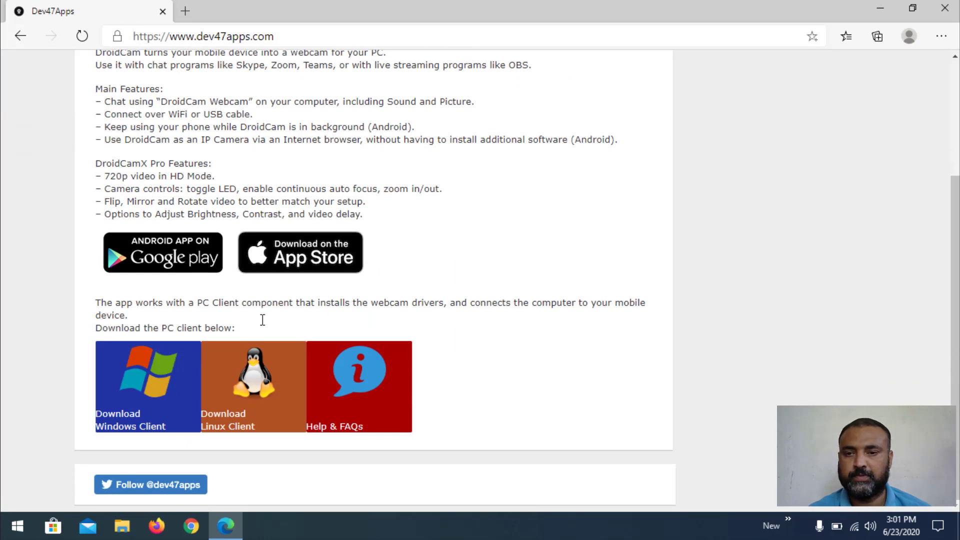
click(153, 406)
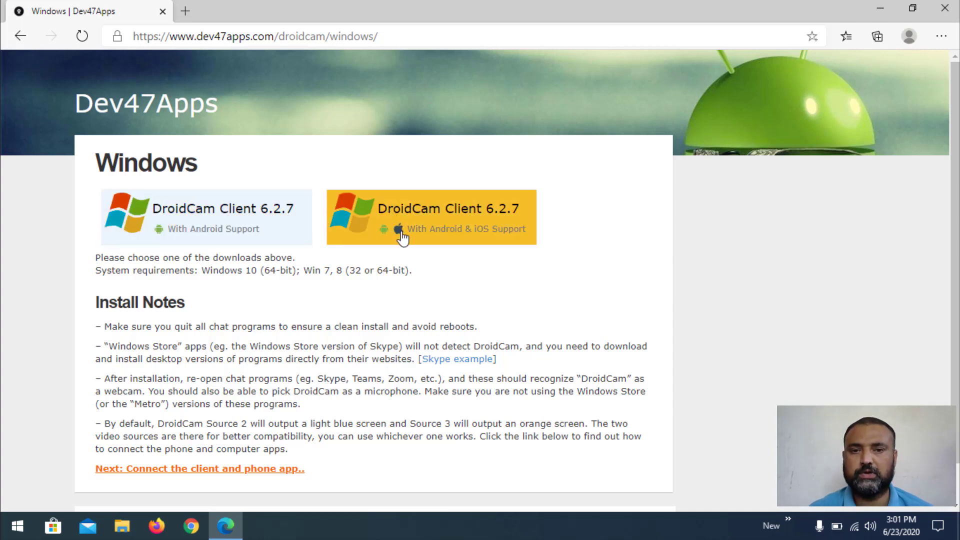
click(419, 233)
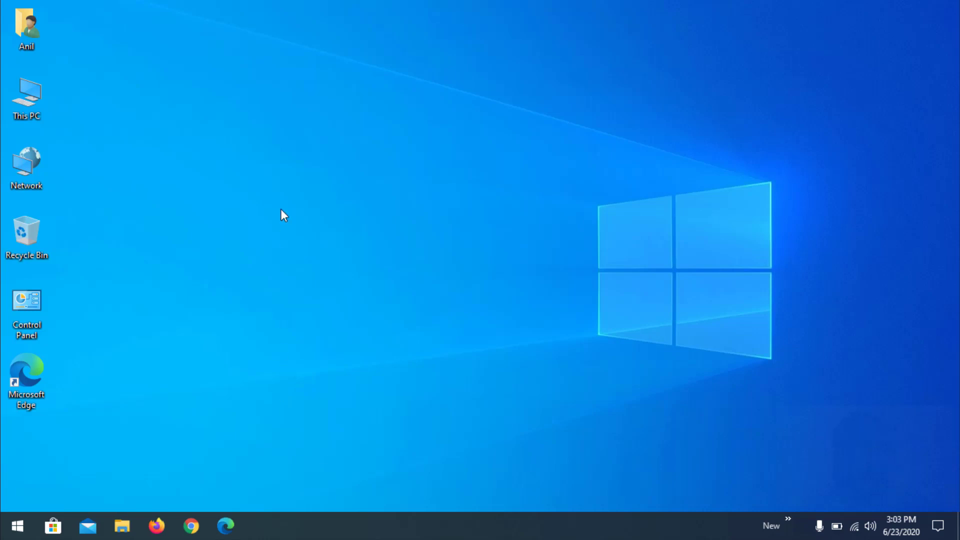
Step: Launch DroidCam.Setup.6.2.7 from the Downloads folder
double_click(34, 35)
double_click(426, 169)
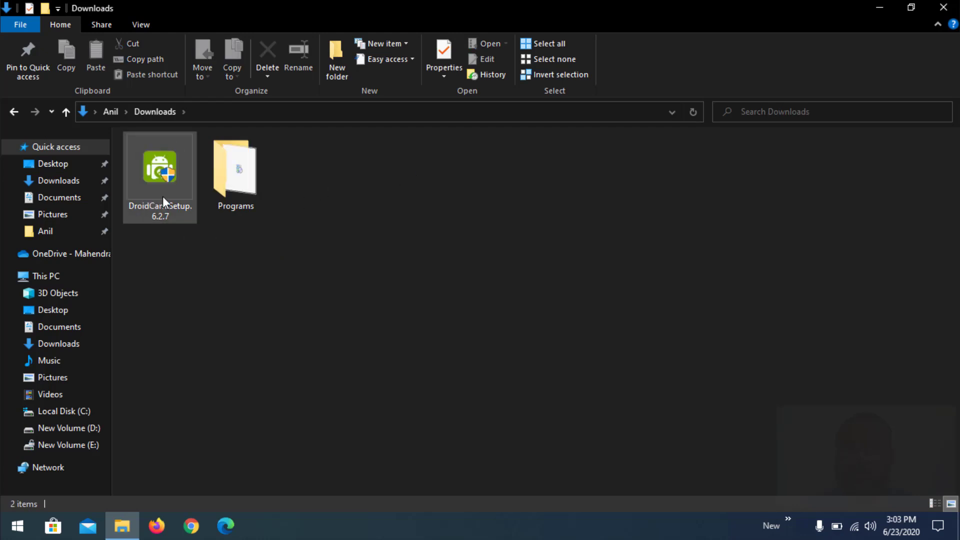
click(163, 202)
double_click(163, 200)
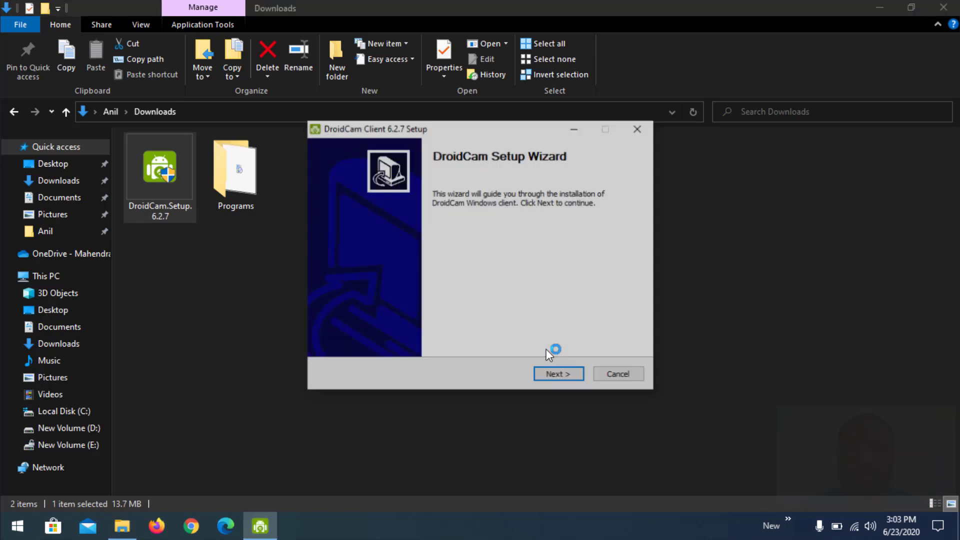
Step: Accept the license and install to the default location with Android and Apple USB support
click(559, 375)
click(565, 381)
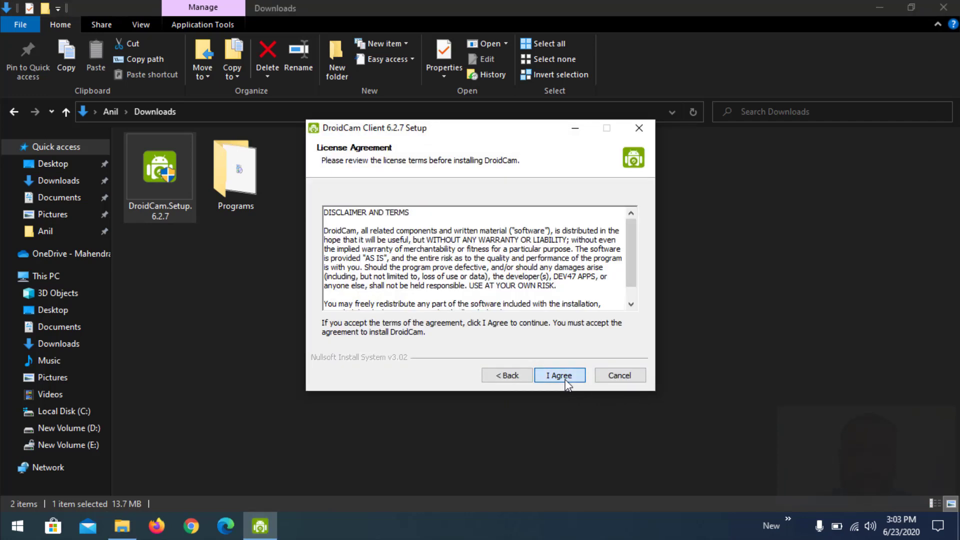
click(566, 381)
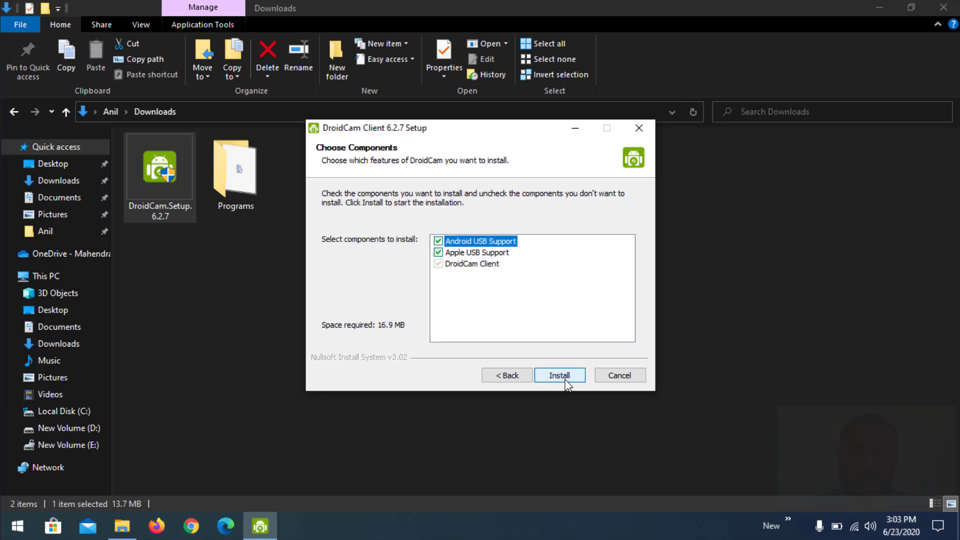
click(566, 381)
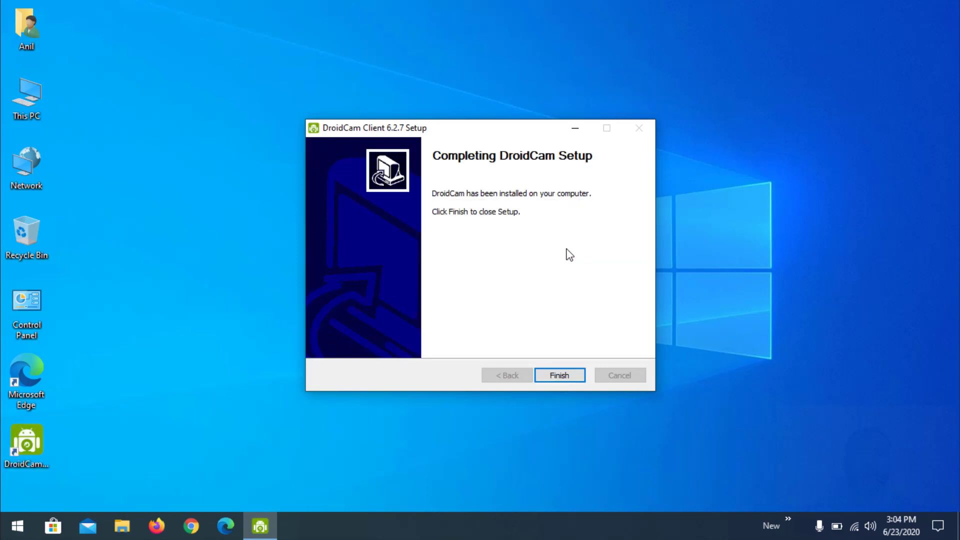
Step: Close the completed DroidCam setup wizard and open the Play Store on the phone
click(560, 379)
click(565, 379)
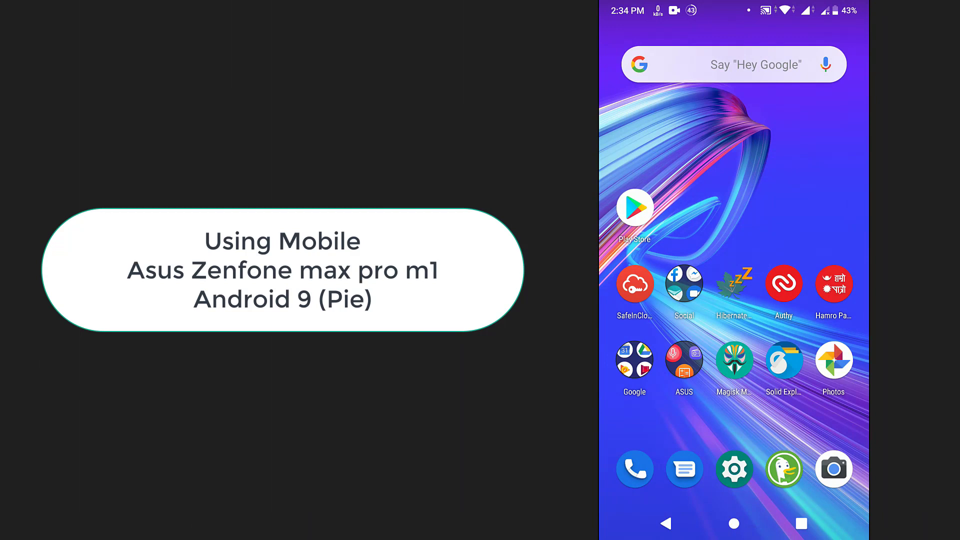
click(635, 208)
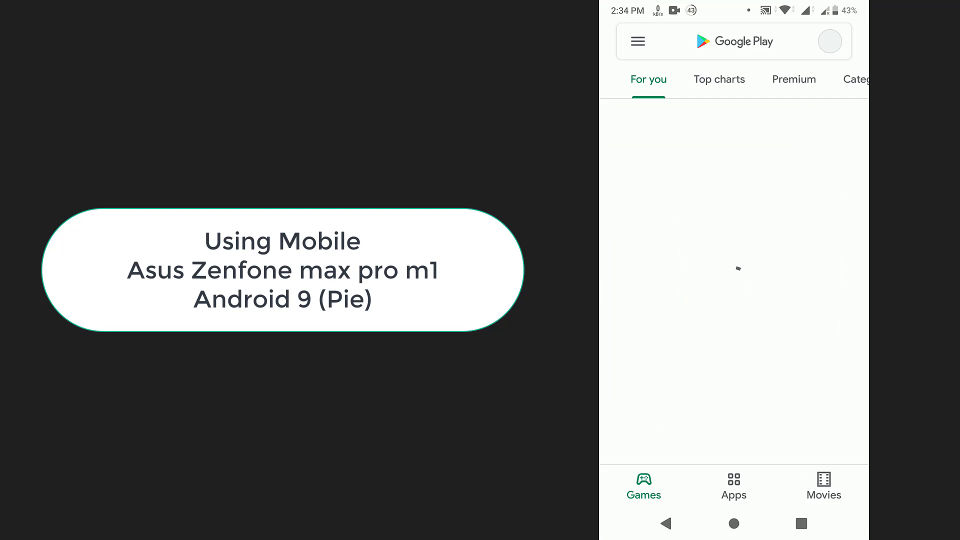
Step: Search droidcam and install DroidCam Wireless Webcam by Dev47Apps
click(734, 41)
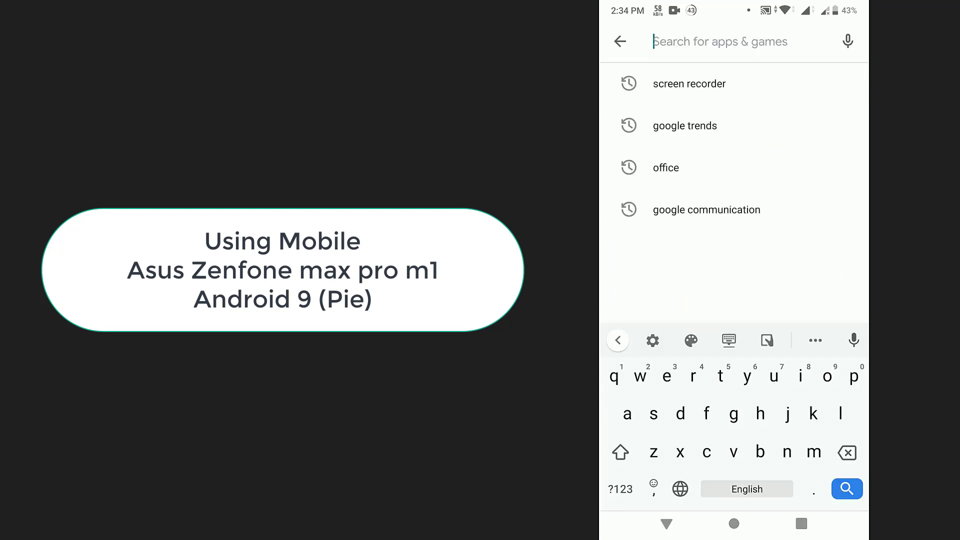
text(droidca)
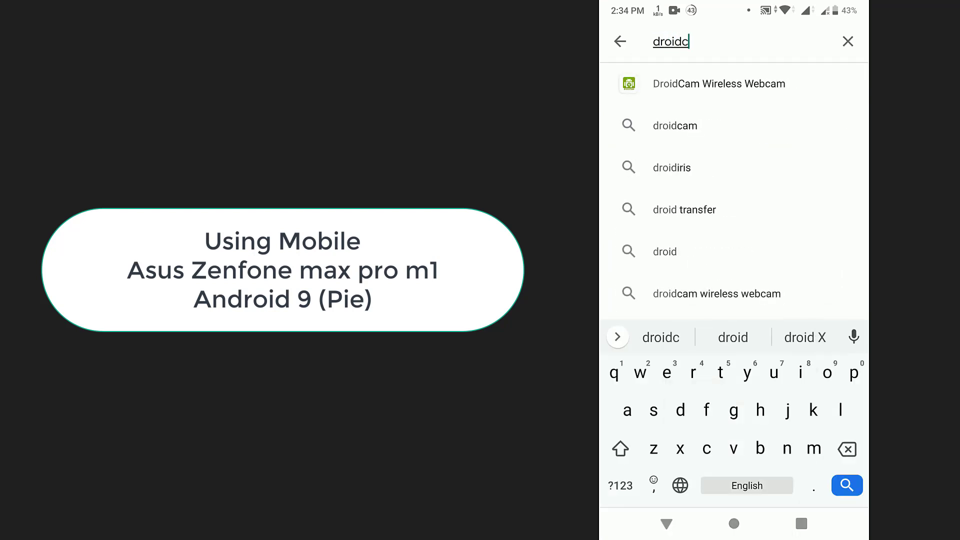
click(719, 83)
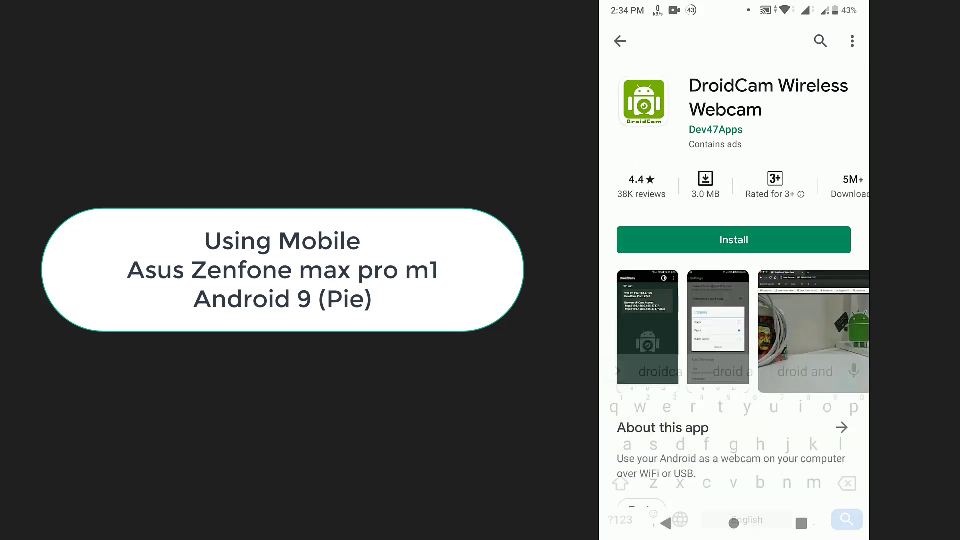
click(734, 240)
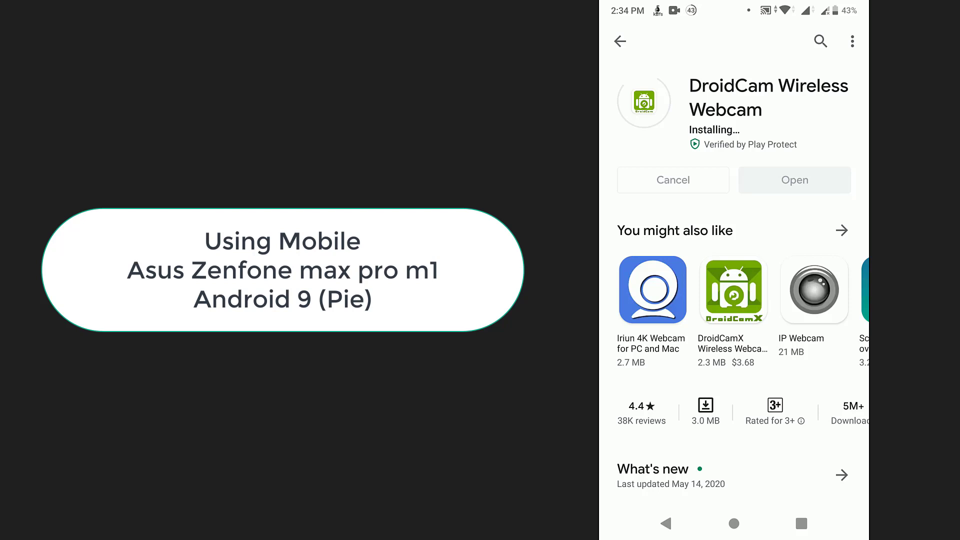
Step: Launch DroidCam, dismiss the help pages, and allow camera and audio access
click(795, 180)
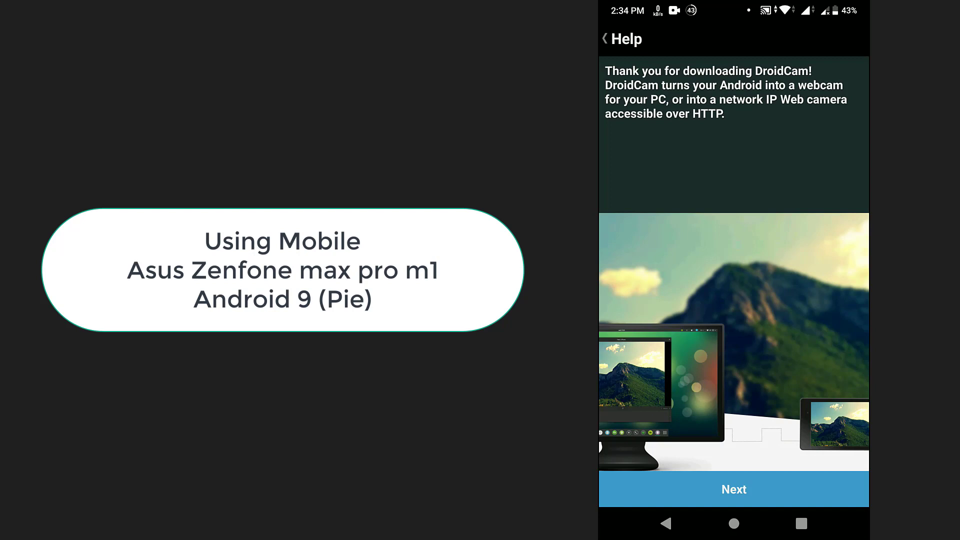
click(734, 489)
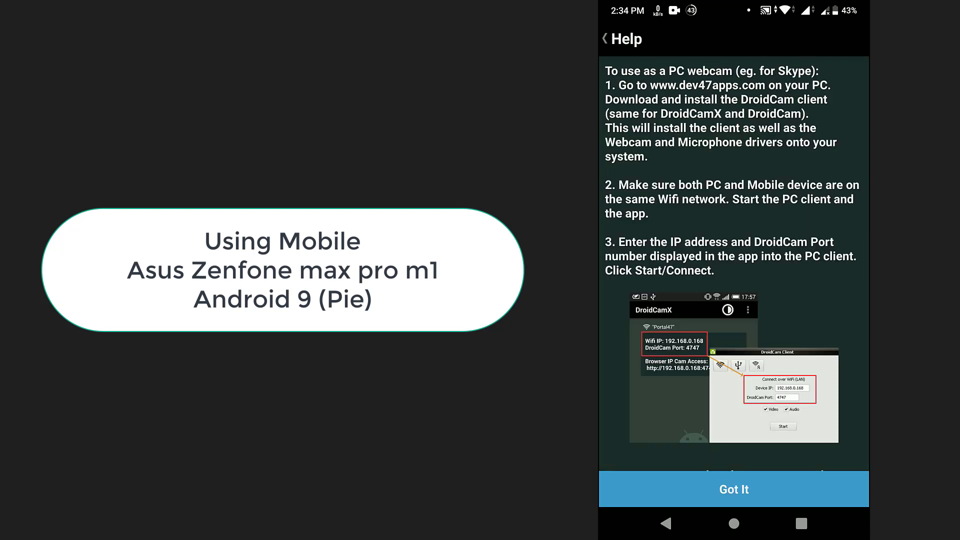
click(733, 489)
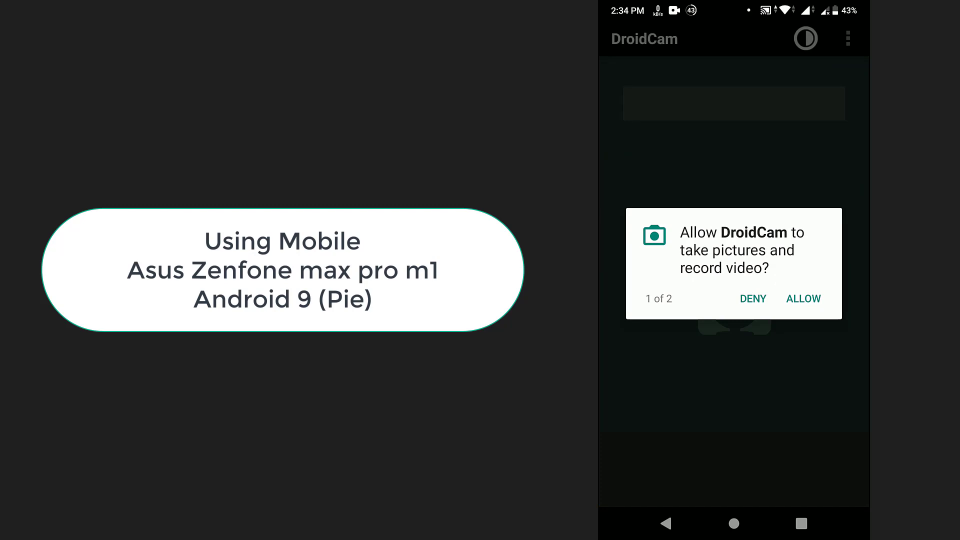
click(803, 299)
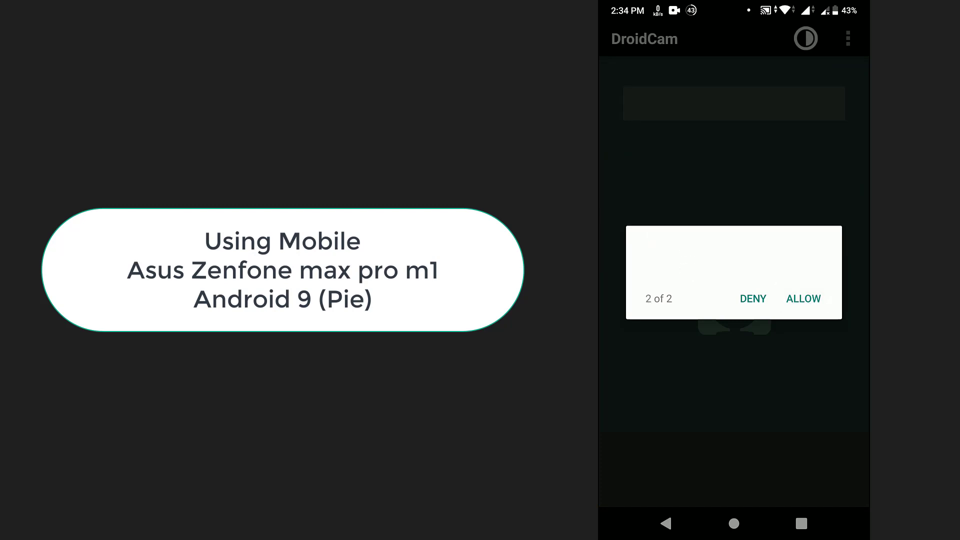
click(803, 299)
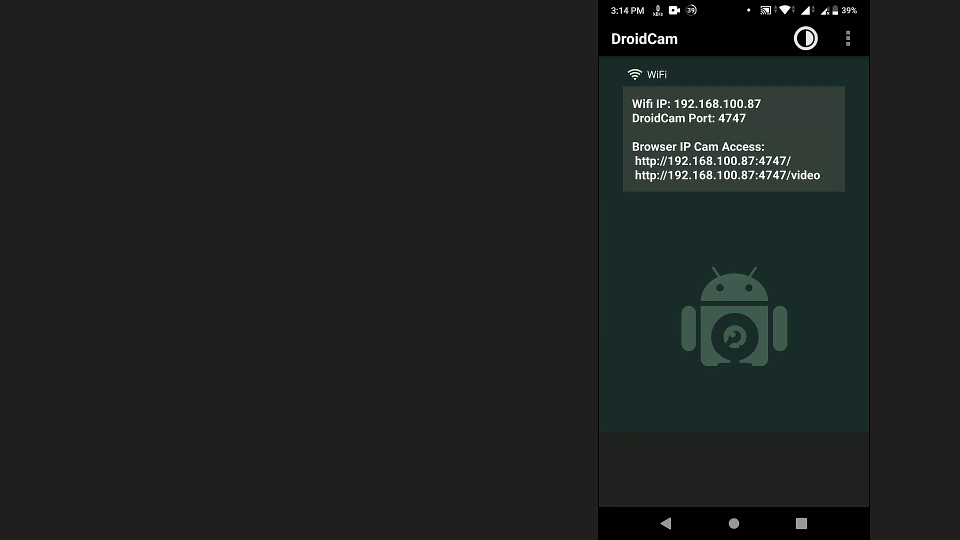
Step: Set the DroidCam camera to Back in the app's Settings
click(848, 38)
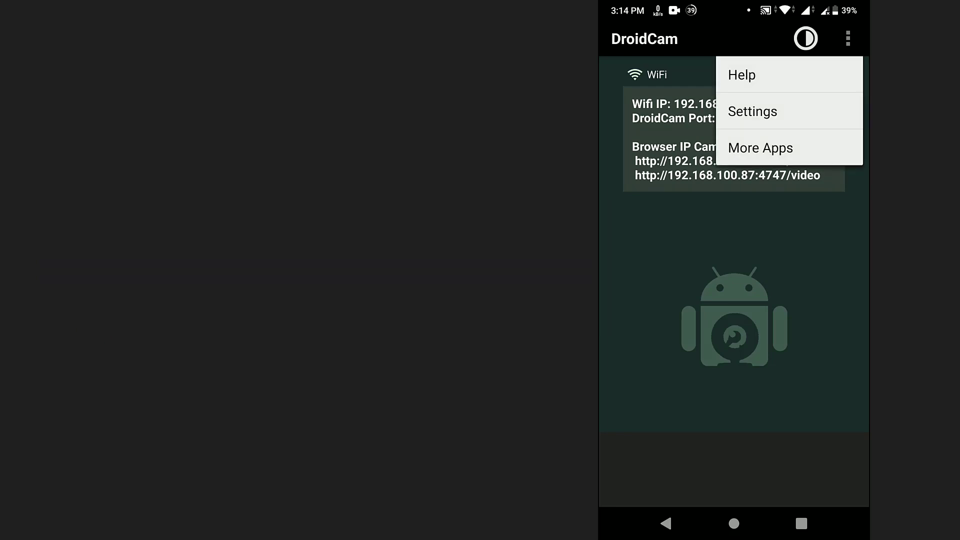
key(Escape)
click(848, 38)
click(753, 111)
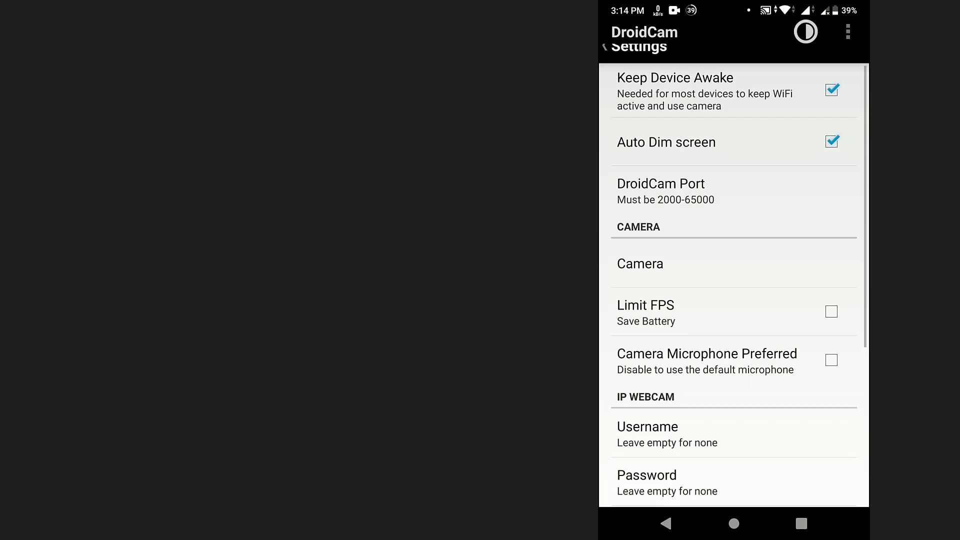
click(640, 256)
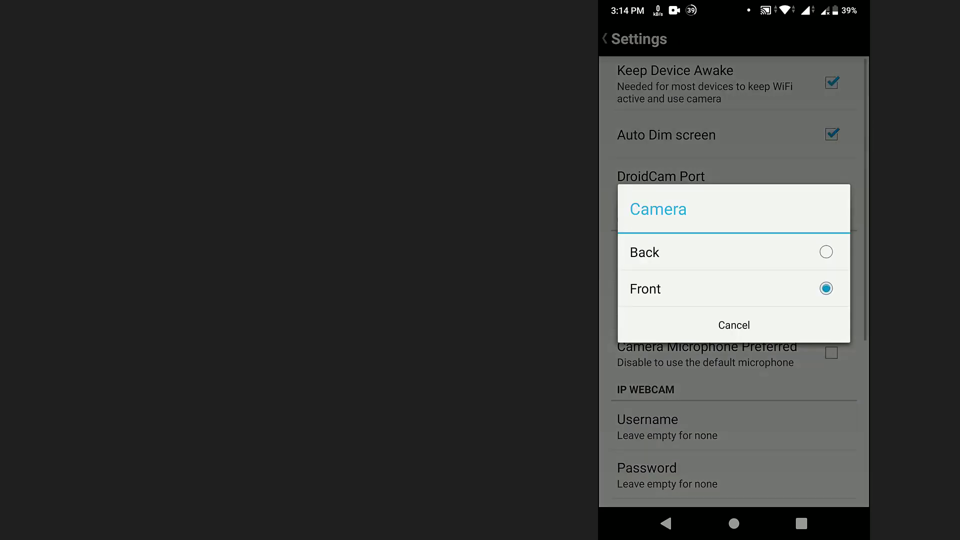
click(645, 252)
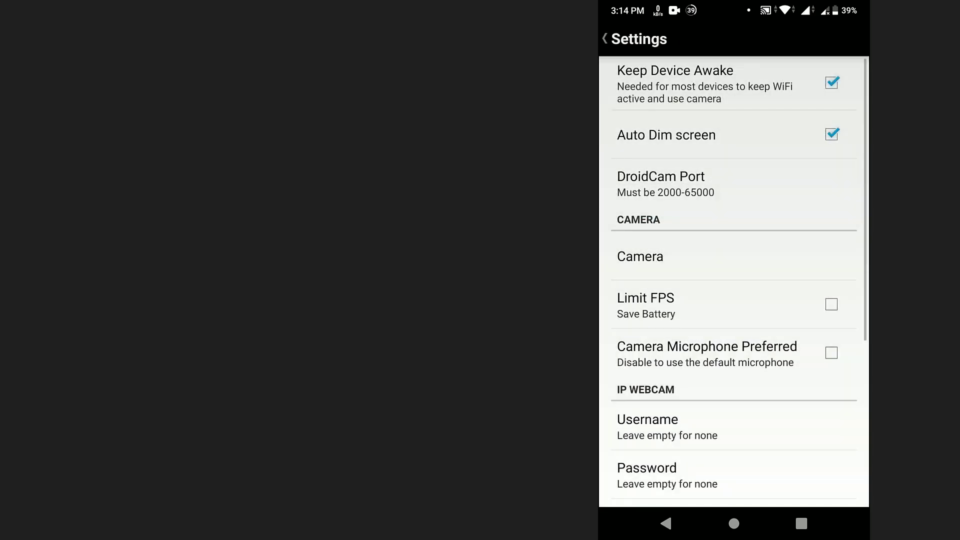
click(640, 256)
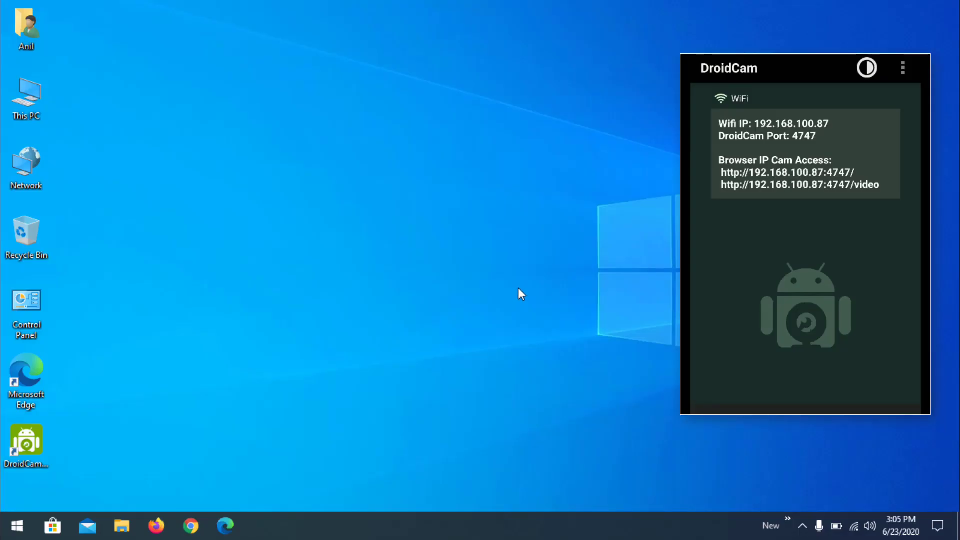
Step: Launch DroidCam Client on the PC and select the WiFi (LAN) connection mode
double_click(38, 445)
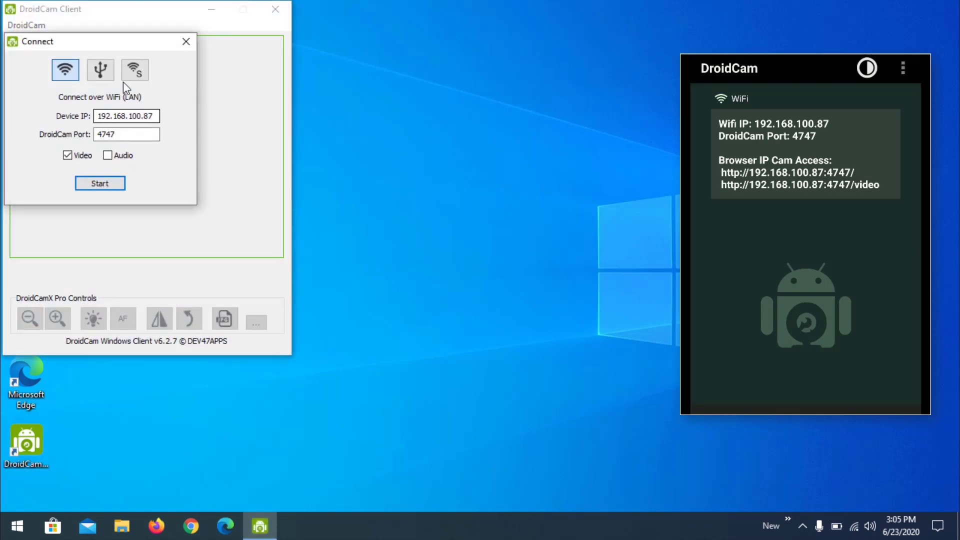
click(98, 70)
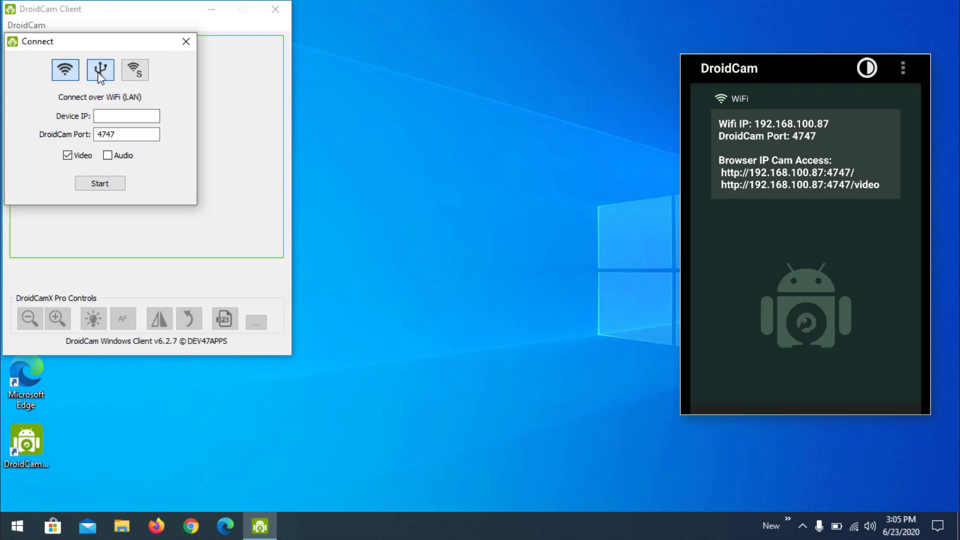
click(142, 73)
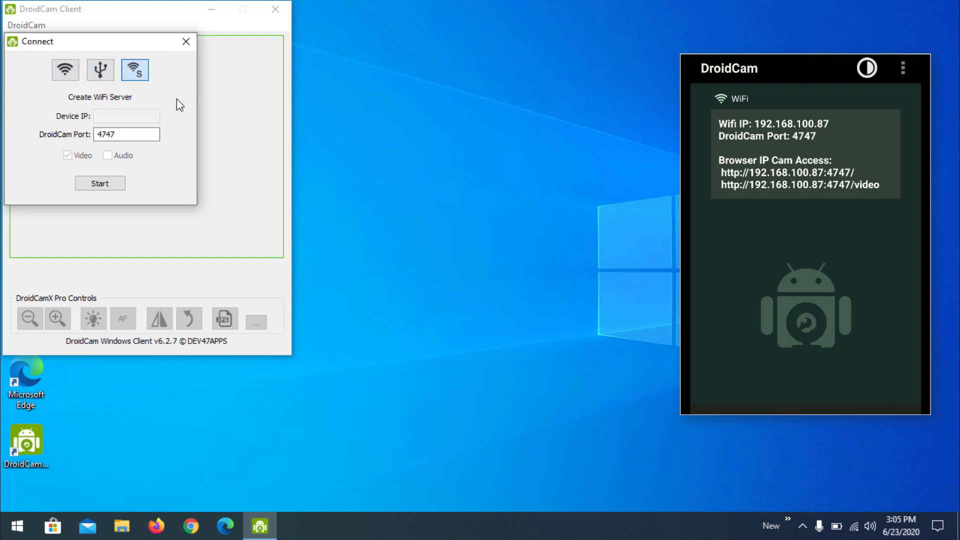
click(65, 70)
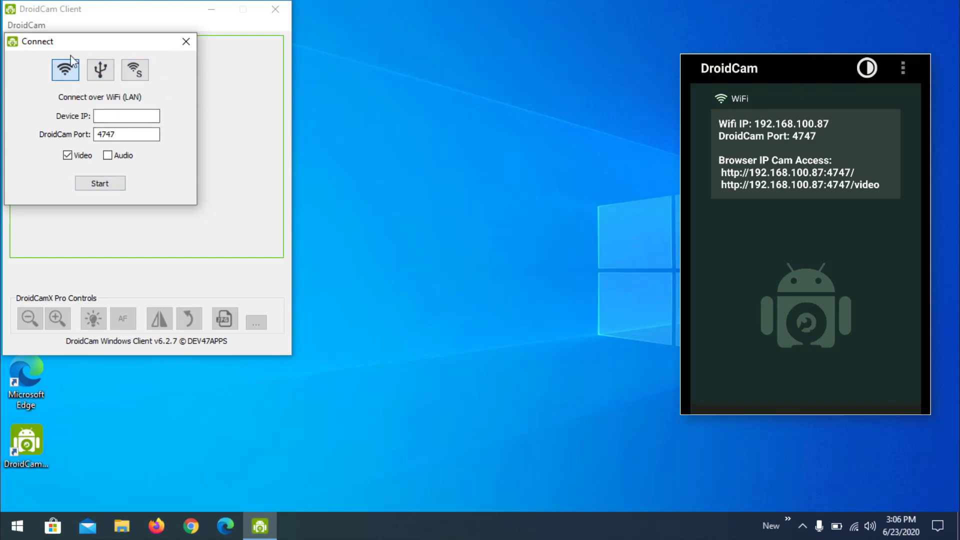
Step: Connect to Device IP 192.168.100.87, then dismiss the connection-failed error
click(116, 116)
text(192.168.100.87)
click(110, 186)
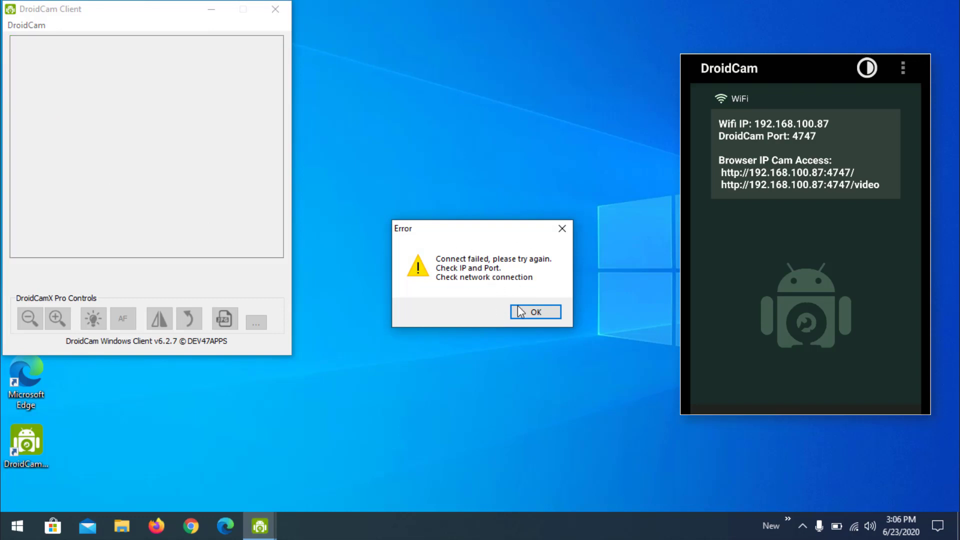
click(545, 313)
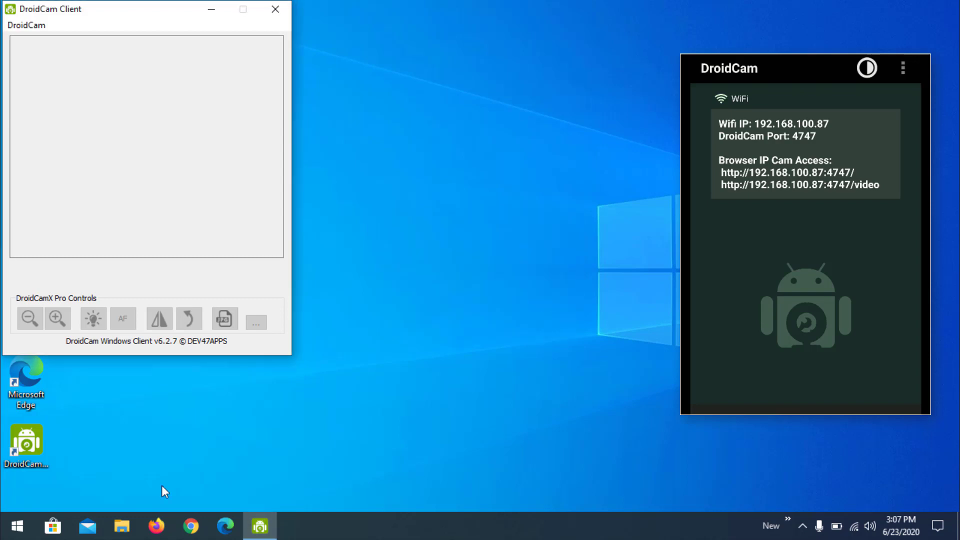
Step: In a new Edge tab, type the phone's DroidCam address 192.168.100.87:47... into the address bar
click(225, 527)
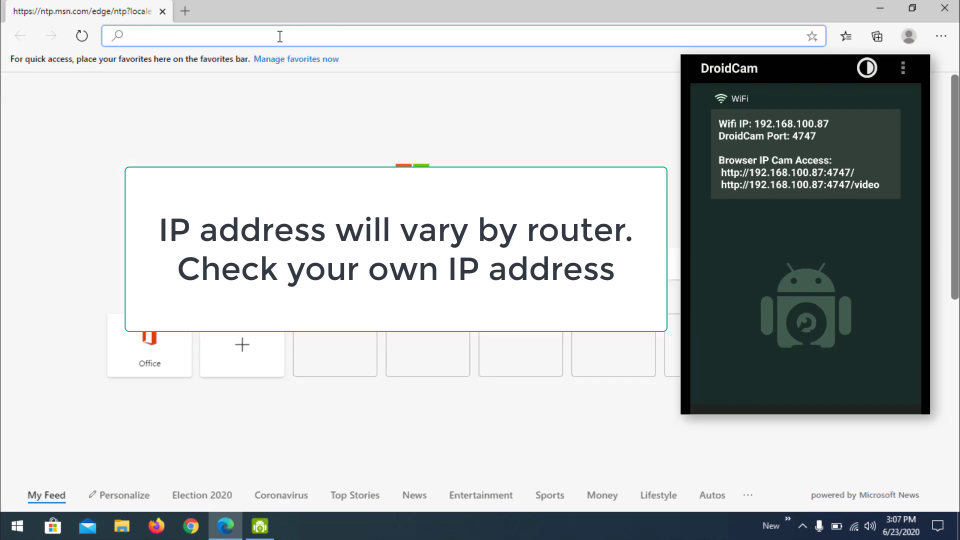
text(192)
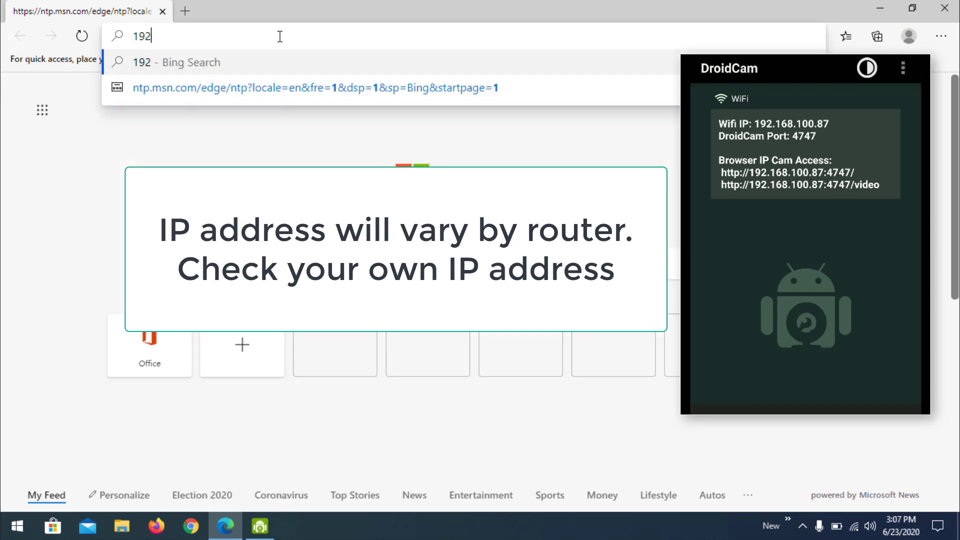
text(.168.)
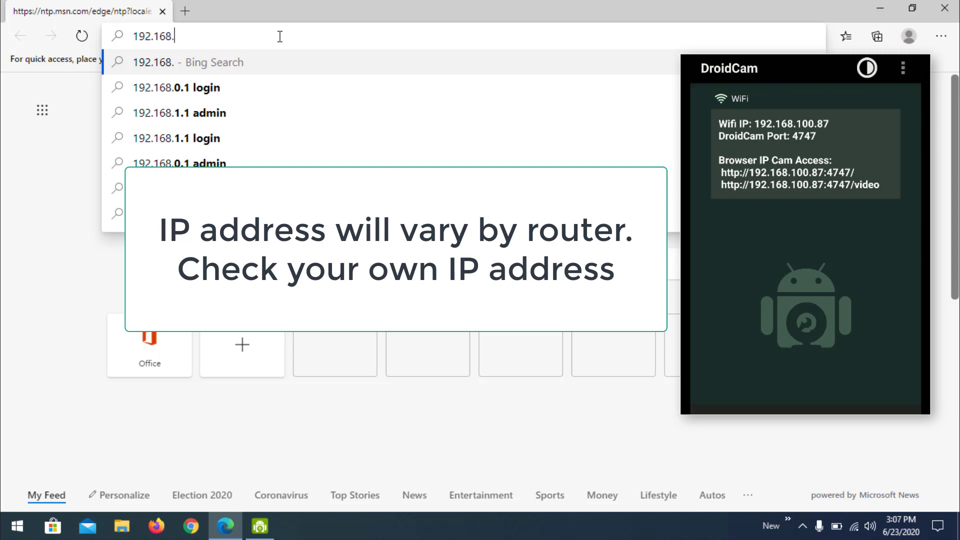
text(100.87)
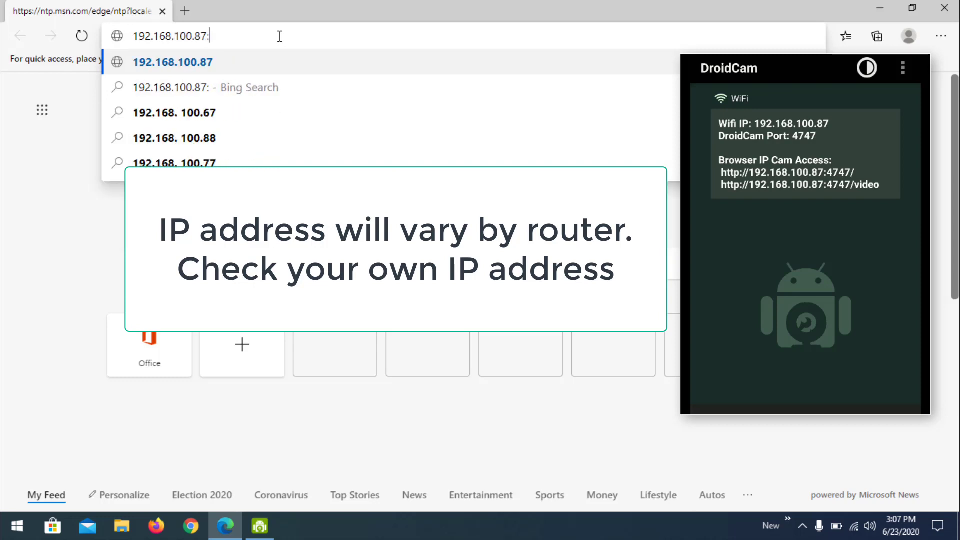
text(:)
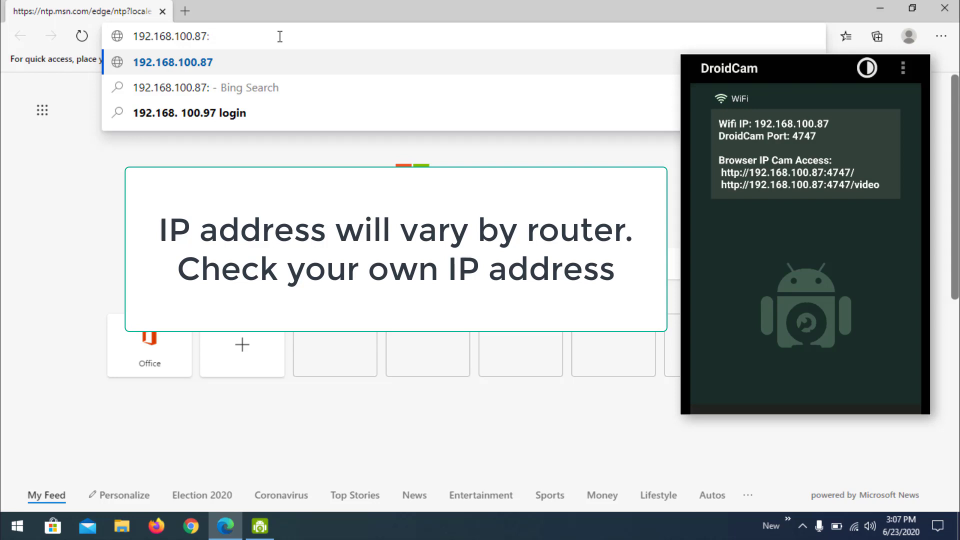
text(4747)
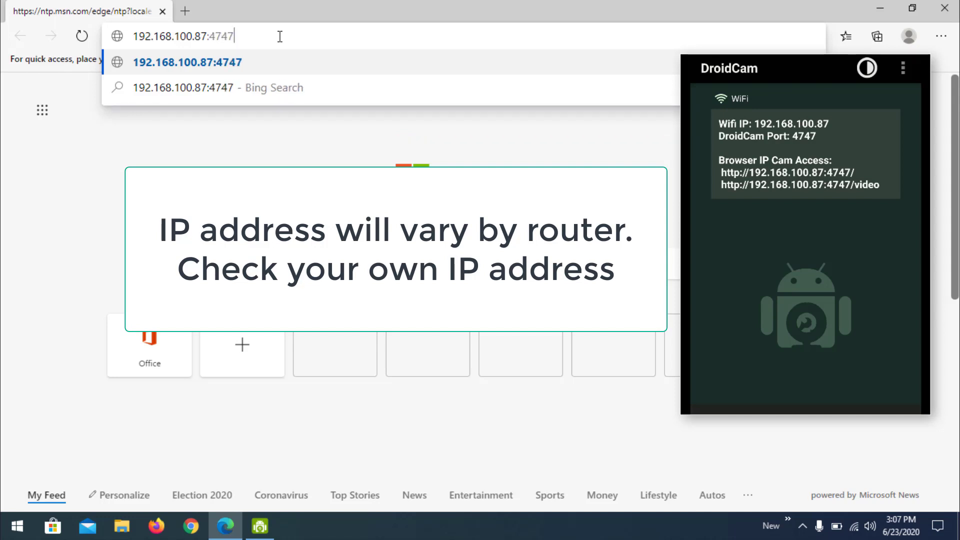